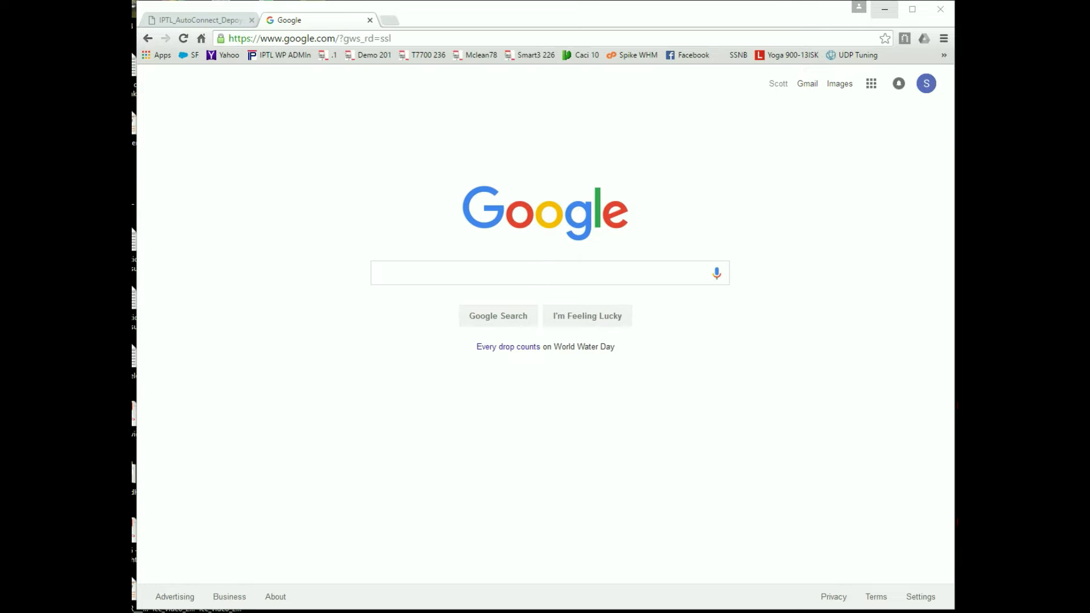
{"action": "left_click", "coordinate": [202, 21]}
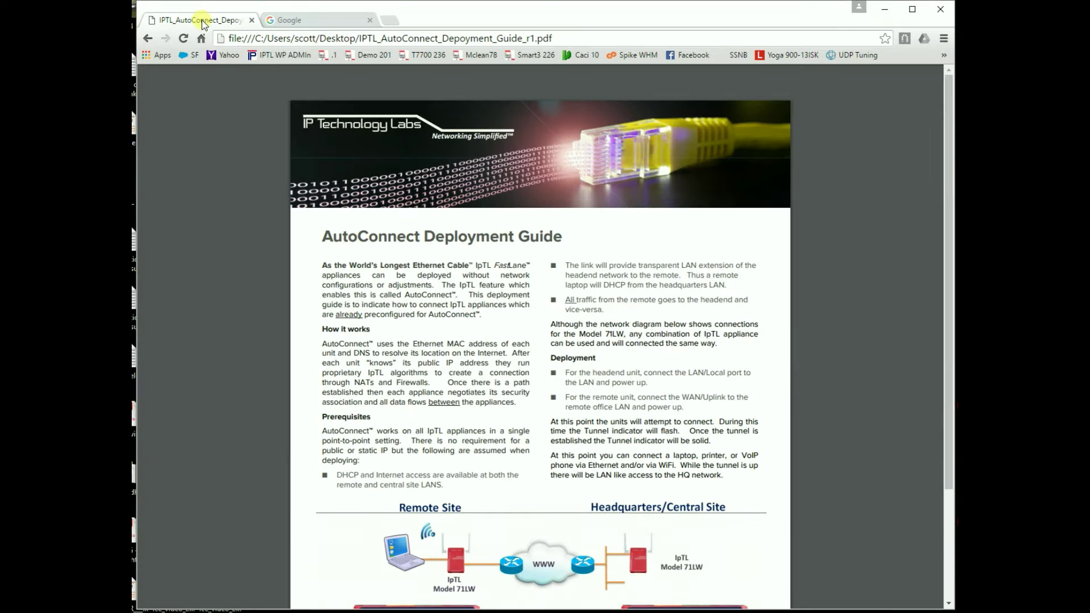
{"action": "scroll", "coordinate": [925, 195], "scroll_direction": "down", "scroll_amount": 3}
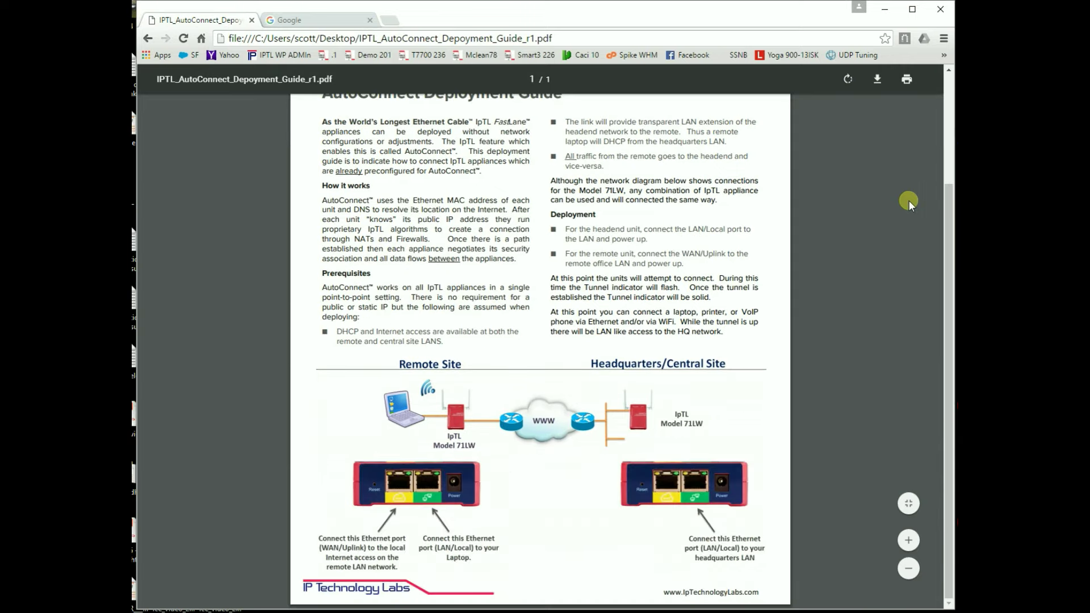
{"action": "scroll", "coordinate": [908, 200], "scroll_direction": "up", "scroll_amount": 1}
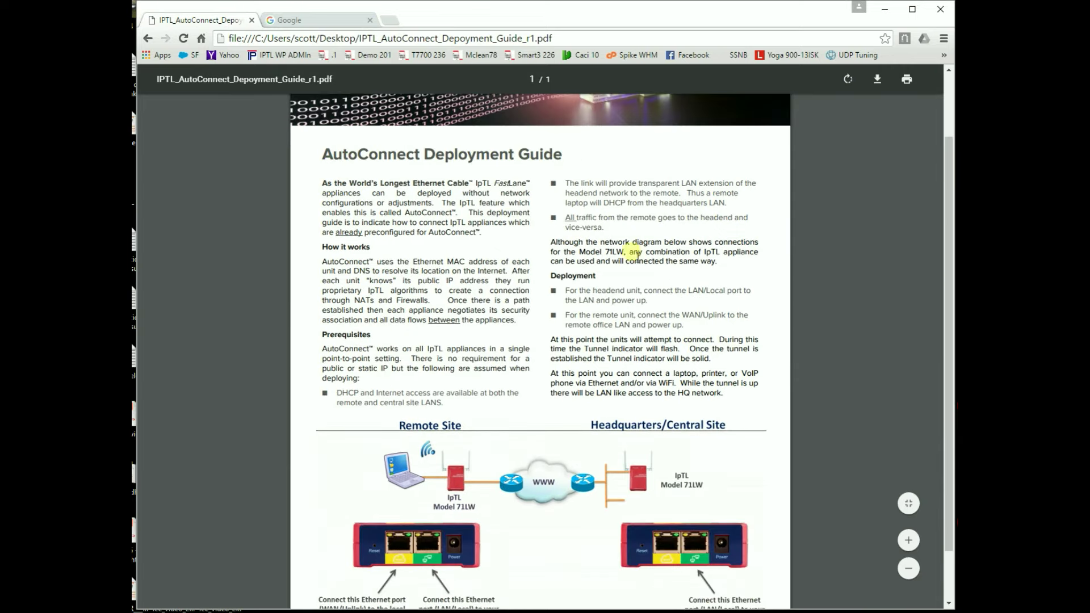
{"action": "scroll", "coordinate": [666, 250], "scroll_direction": "down", "scroll_amount": 1}
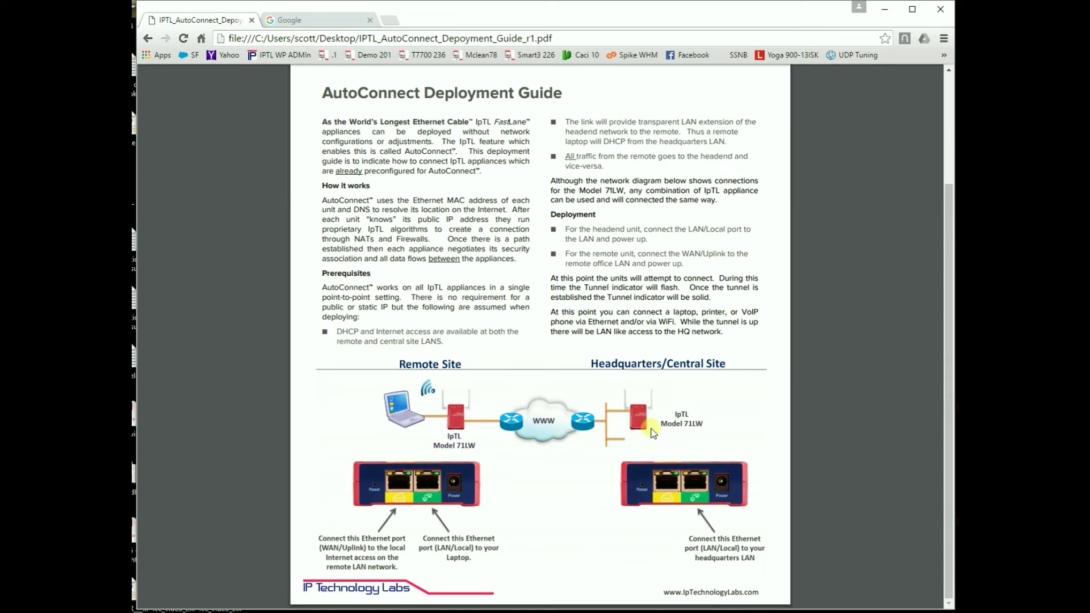
- Switch to the Google tab to bring the Google home page back
{"action": "left_click", "coordinate": [300, 23]}
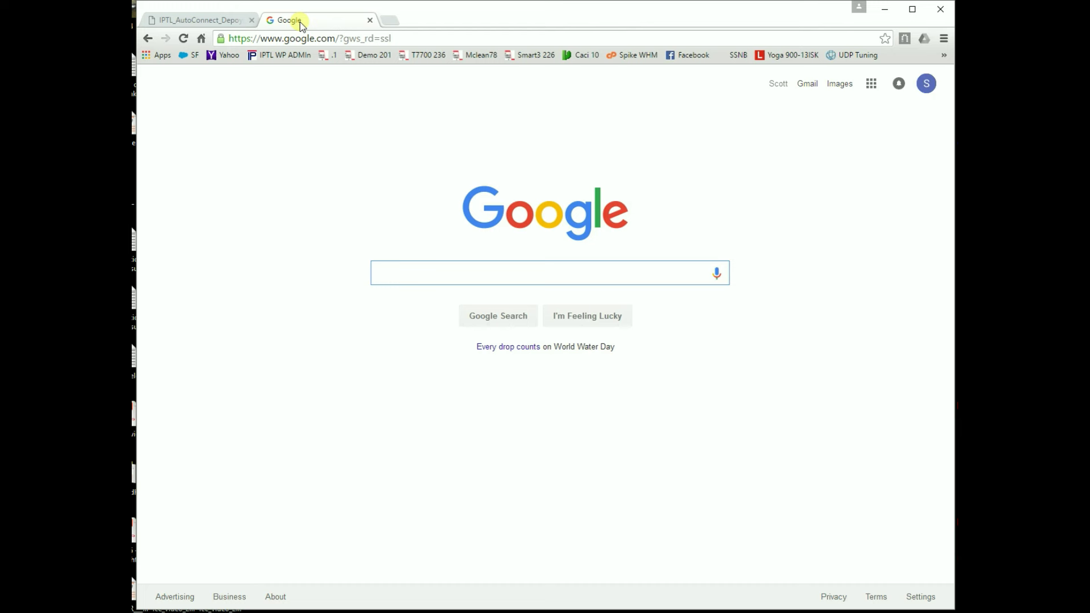
- Go to 10.9.13.117 and log in with the administrator username and password
{"action": "left_click", "coordinate": [403, 39]}
{"action": "type", "text": "10"}
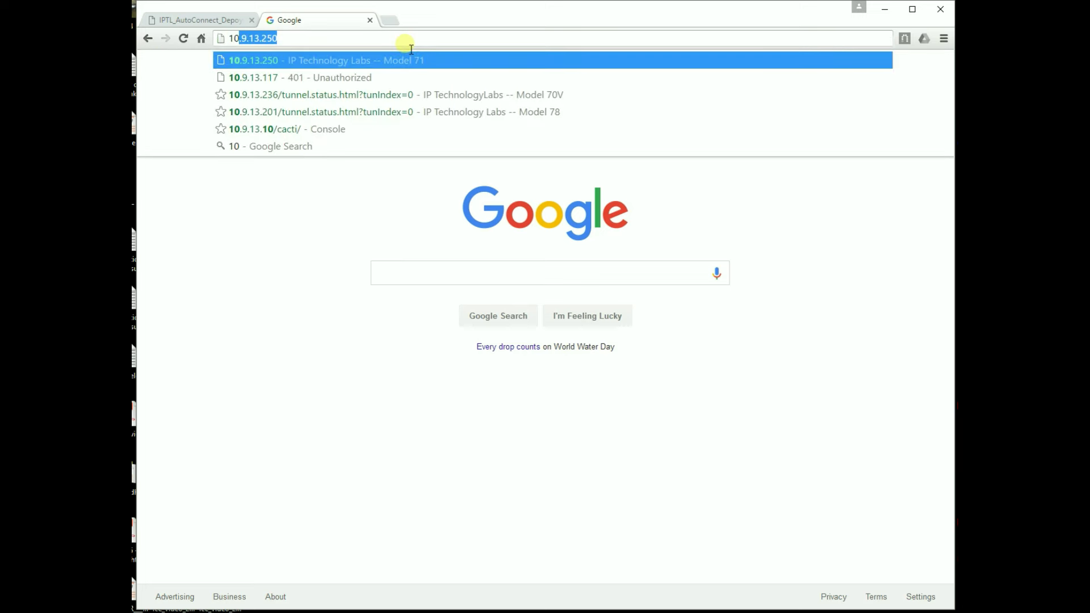
{"action": "type", "text": ".9.1"}
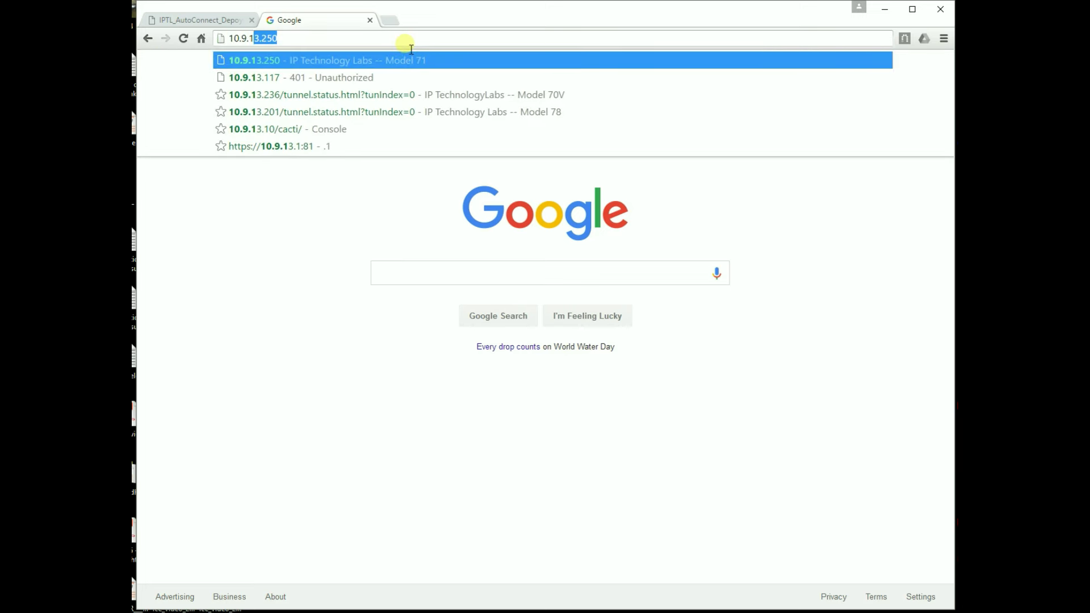
{"action": "type", "text": "3.117"}
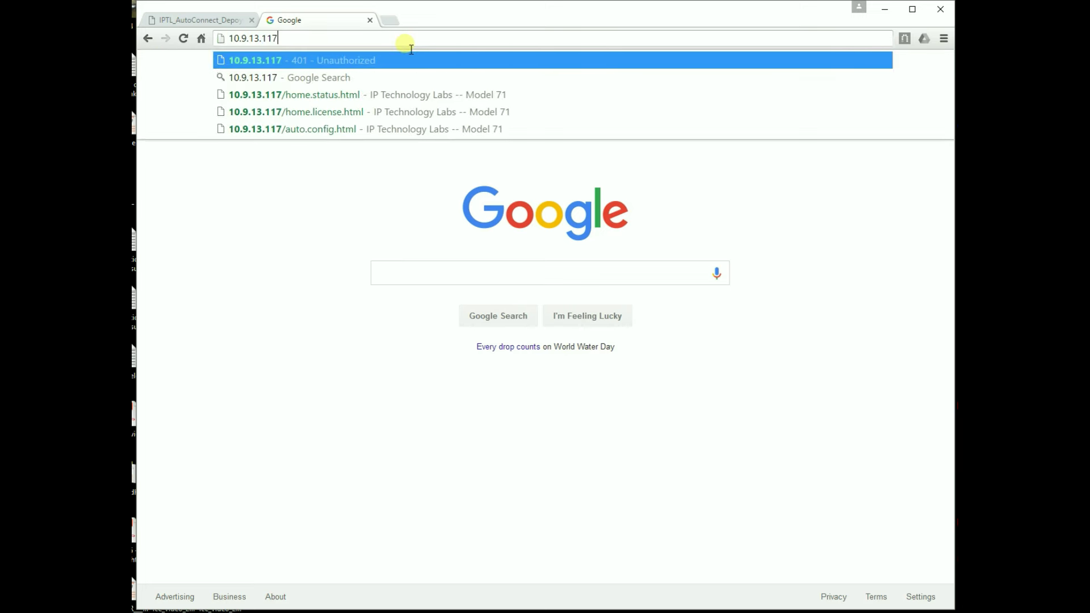
{"action": "key", "text": "Return"}
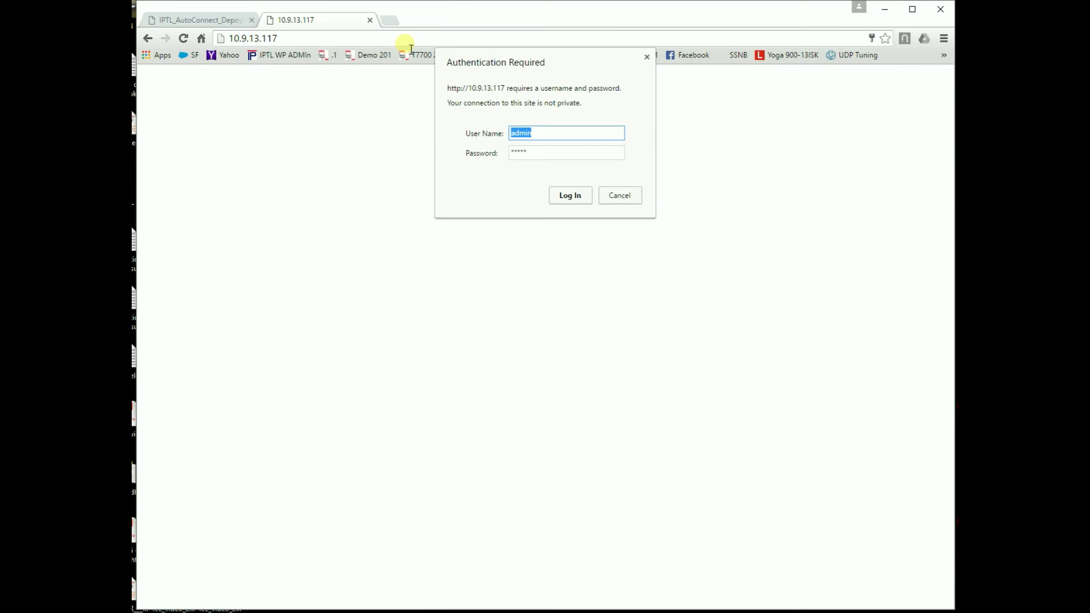
{"action": "type", "text": "admin"}
{"action": "key", "text": "Tab"}
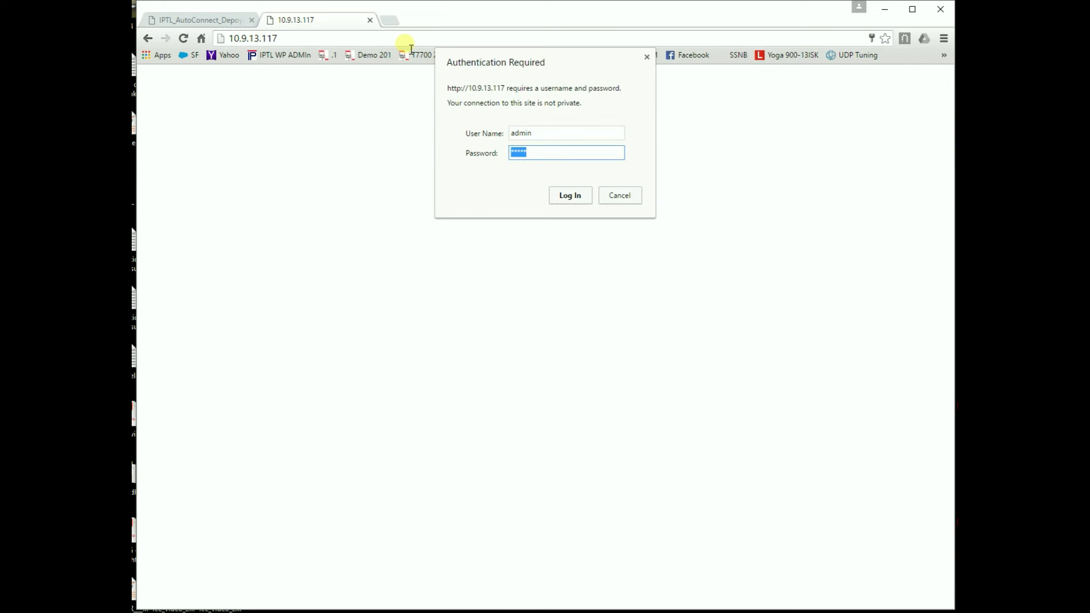
{"action": "type", "text": "admin"}
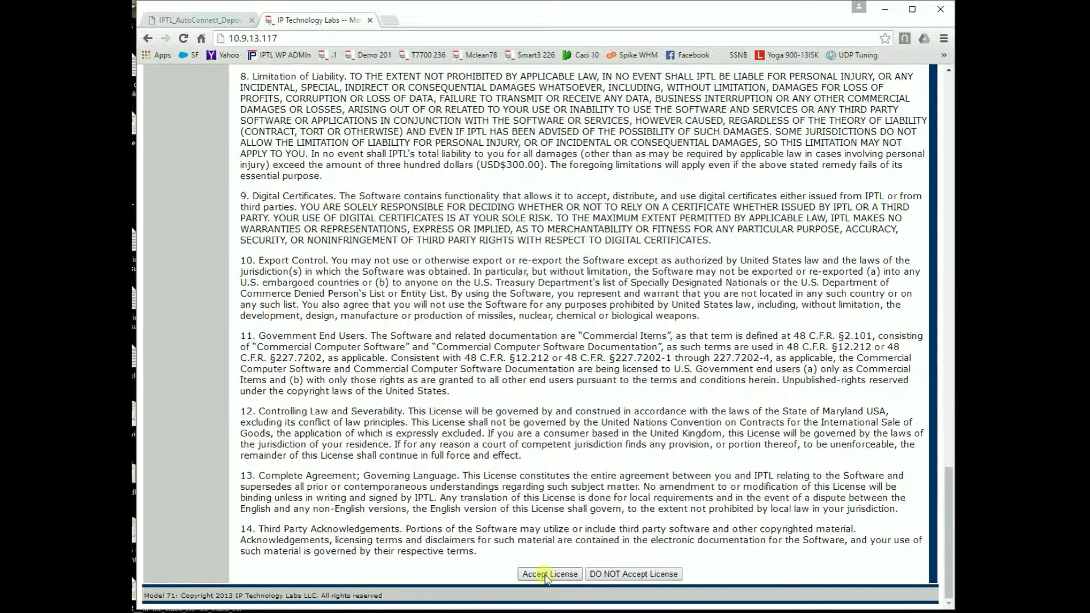
- Accept the license, check the deployment guide, and return to the System Status page
{"action": "left_click", "coordinate": [546, 574]}
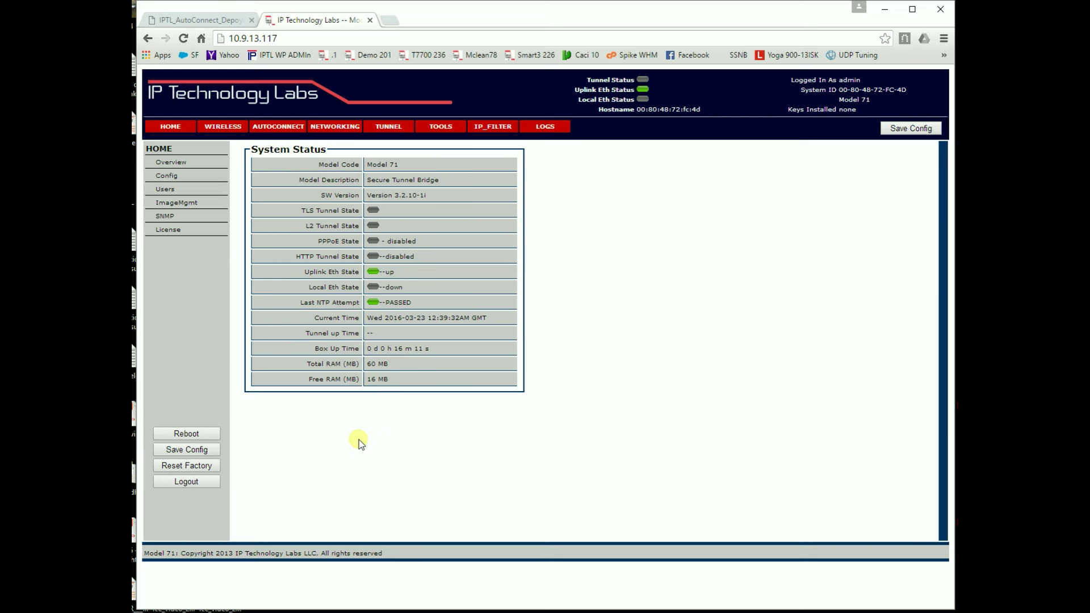
{"action": "left_click", "coordinate": [195, 20]}
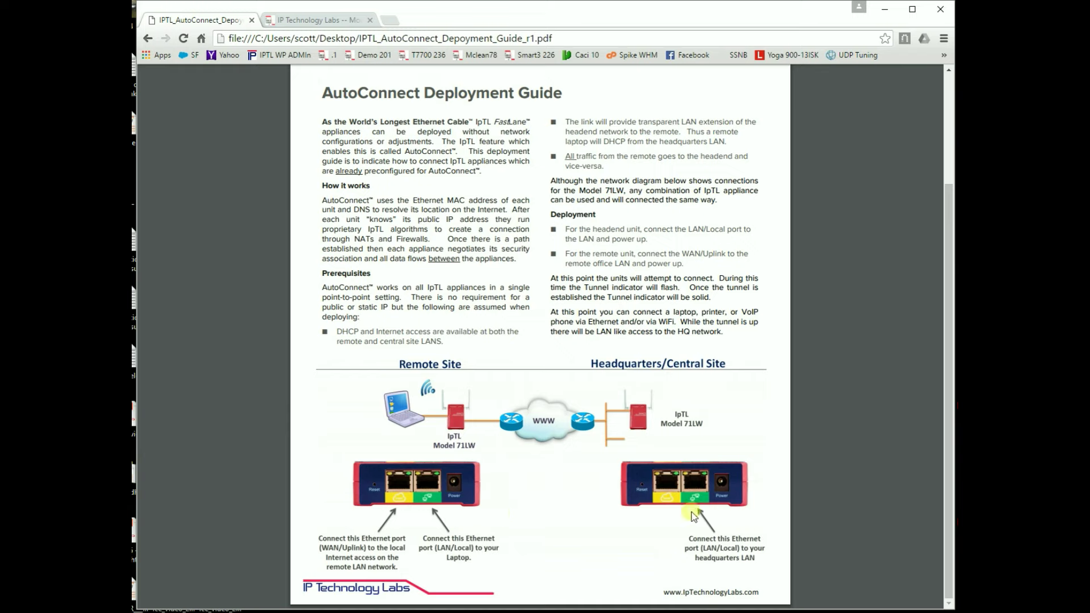
{"action": "left_click", "coordinate": [328, 20]}
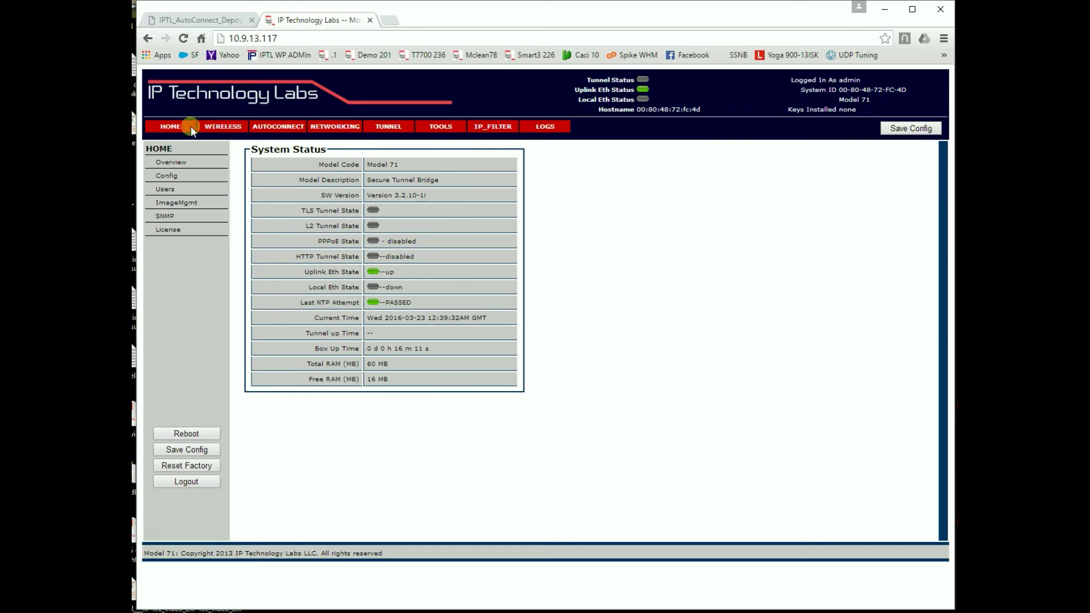
{"action": "left_click", "coordinate": [294, 129]}
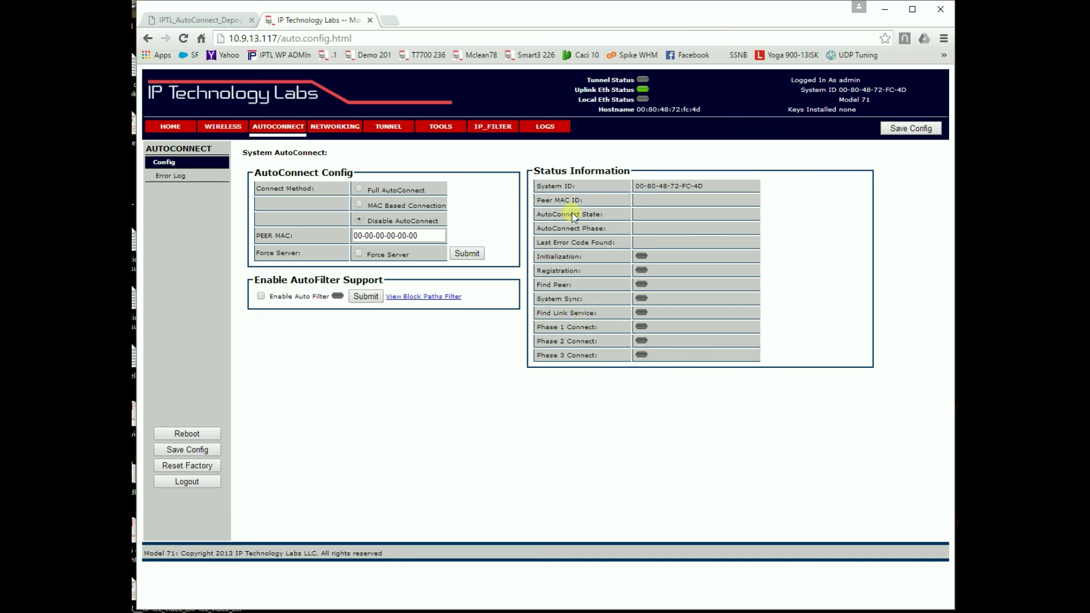
{"action": "left_click_drag", "start_coordinate": [710, 185], "coordinate": [637, 186]}
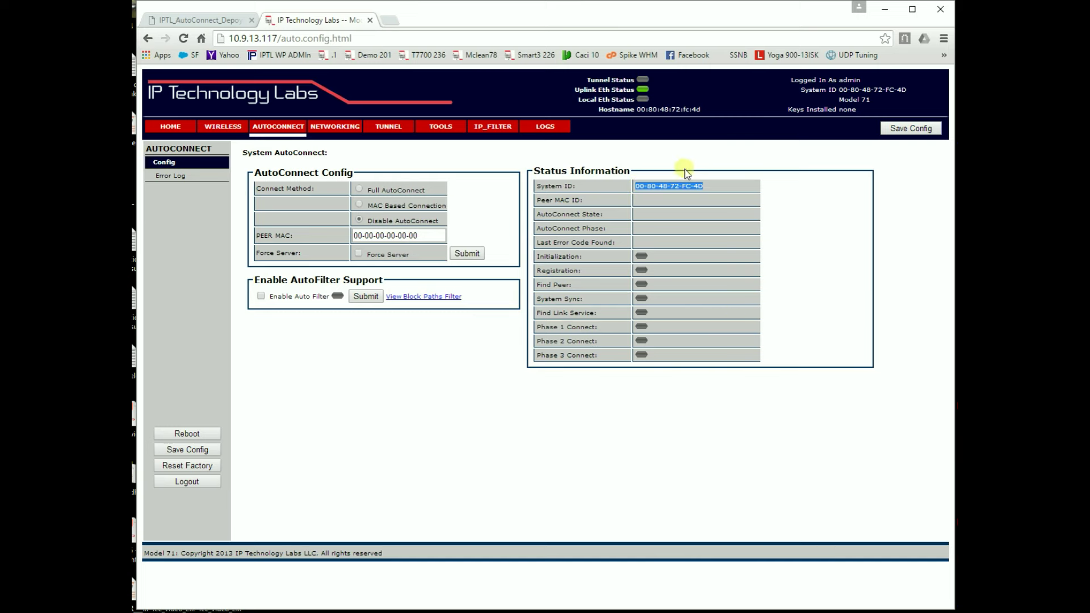
{"action": "left_click", "coordinate": [731, 196]}
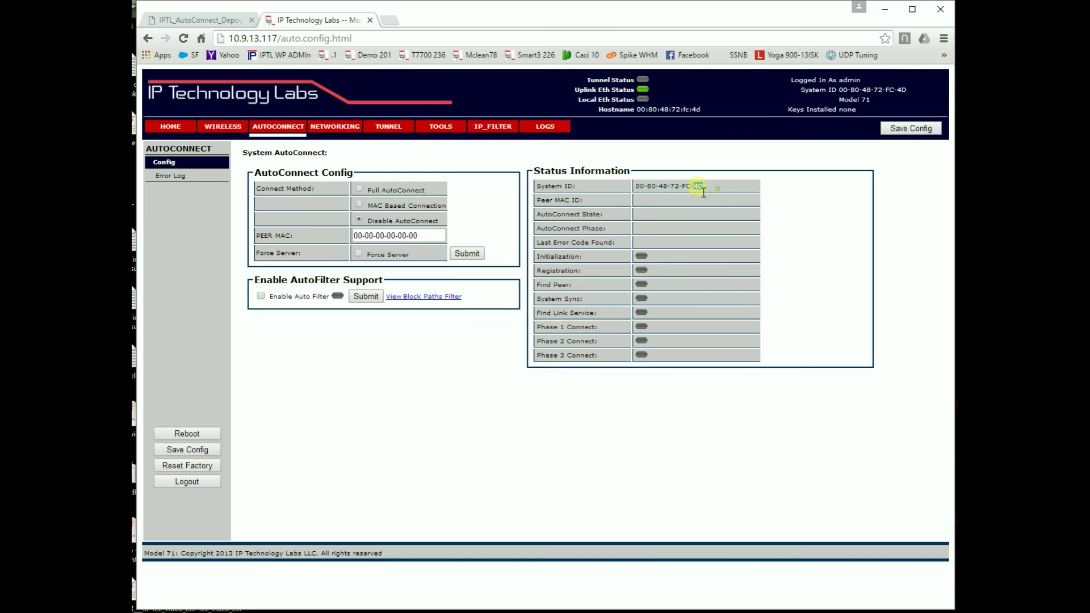
{"action": "left_click_drag", "start_coordinate": [705, 188], "coordinate": [636, 187]}
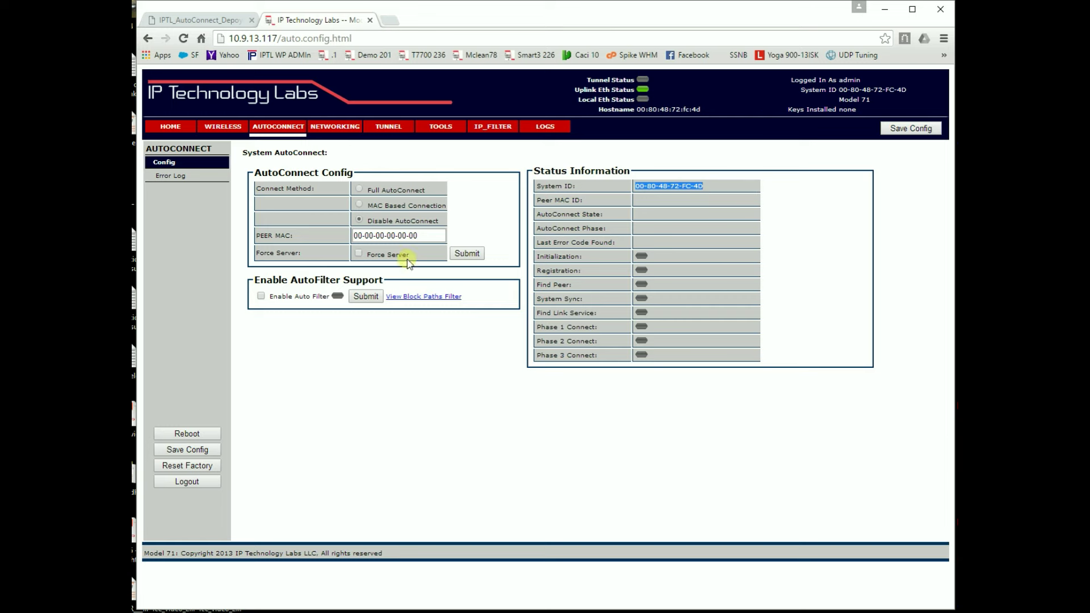
{"action": "left_click_drag", "start_coordinate": [433, 241], "coordinate": [352, 236]}
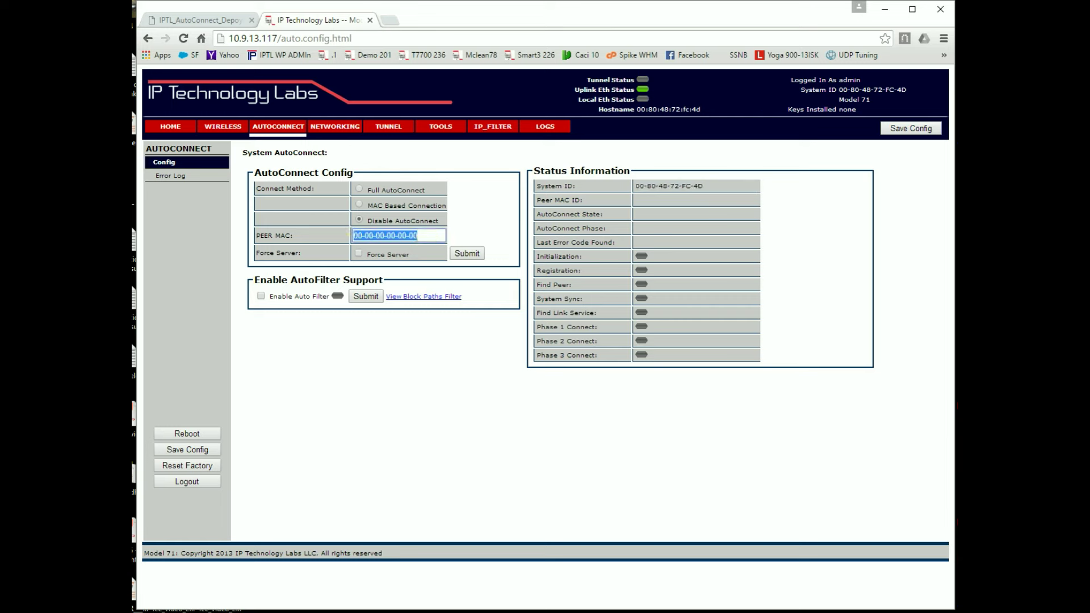
{"action": "type", "text": "02-"}
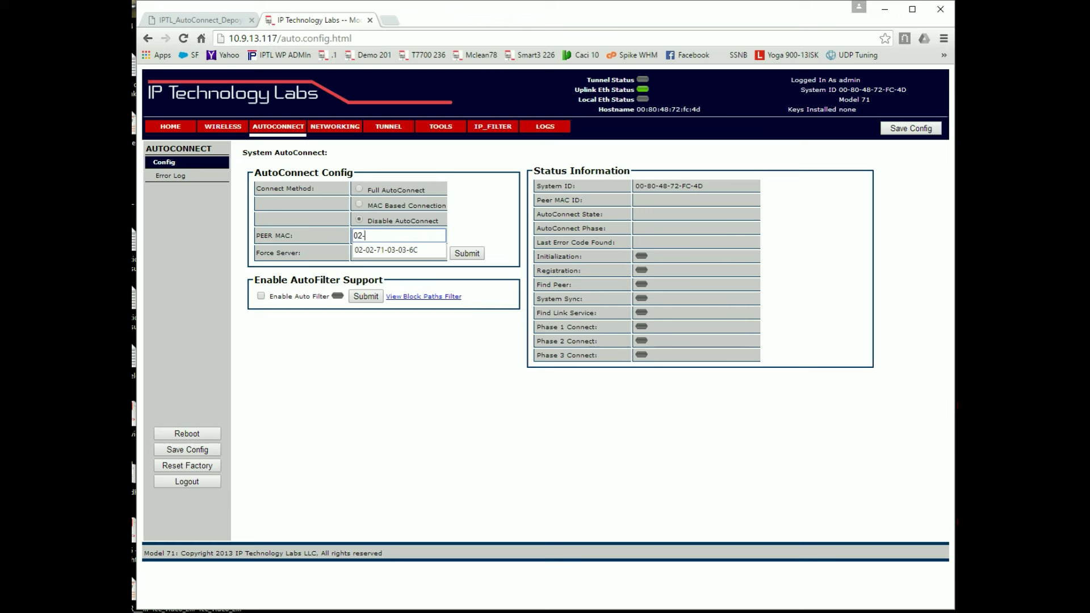
{"action": "type", "text": "02-"}
{"action": "type", "text": "71"}
{"action": "key", "text": "BackSpace"}
{"action": "key", "text": "BackSpace"}
{"action": "type", "text": "07"}
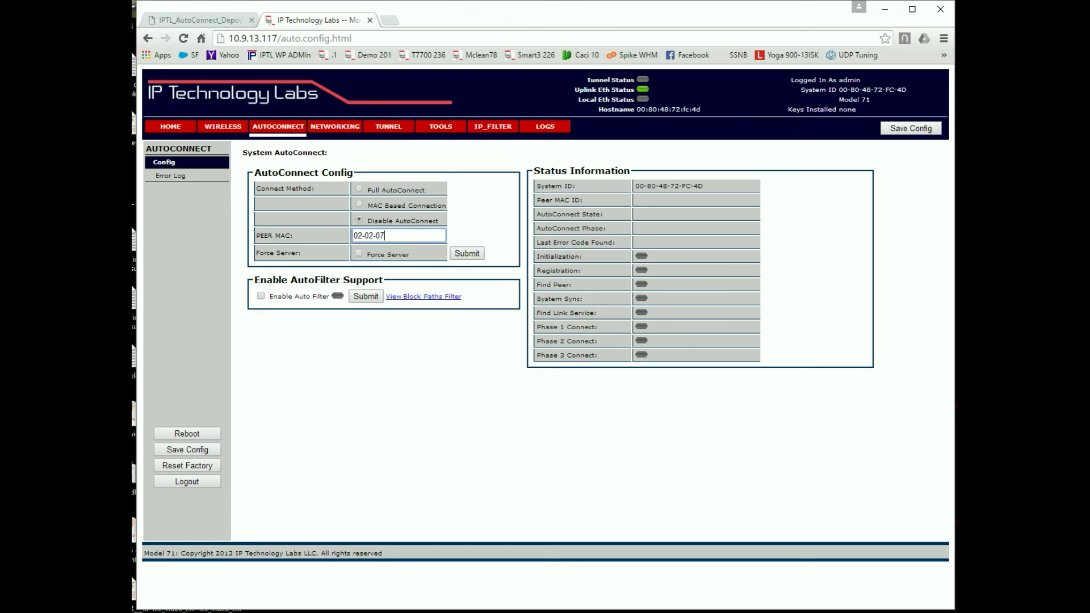
{"action": "type", "text": "-01-02-03"}
{"action": "triple_click", "coordinate": [430, 236]}
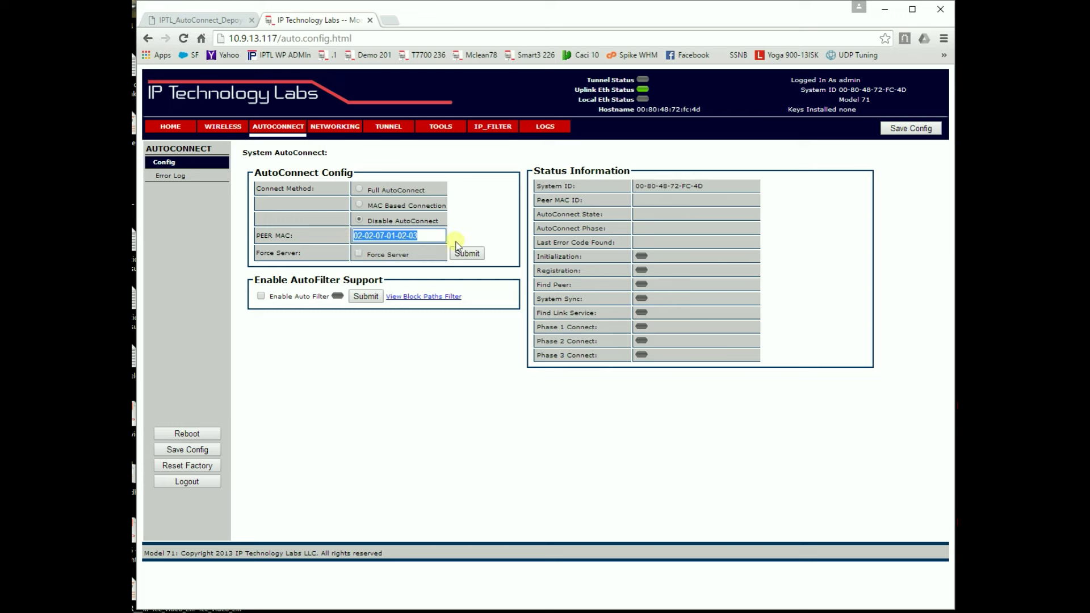
{"action": "left_click", "coordinate": [359, 204]}
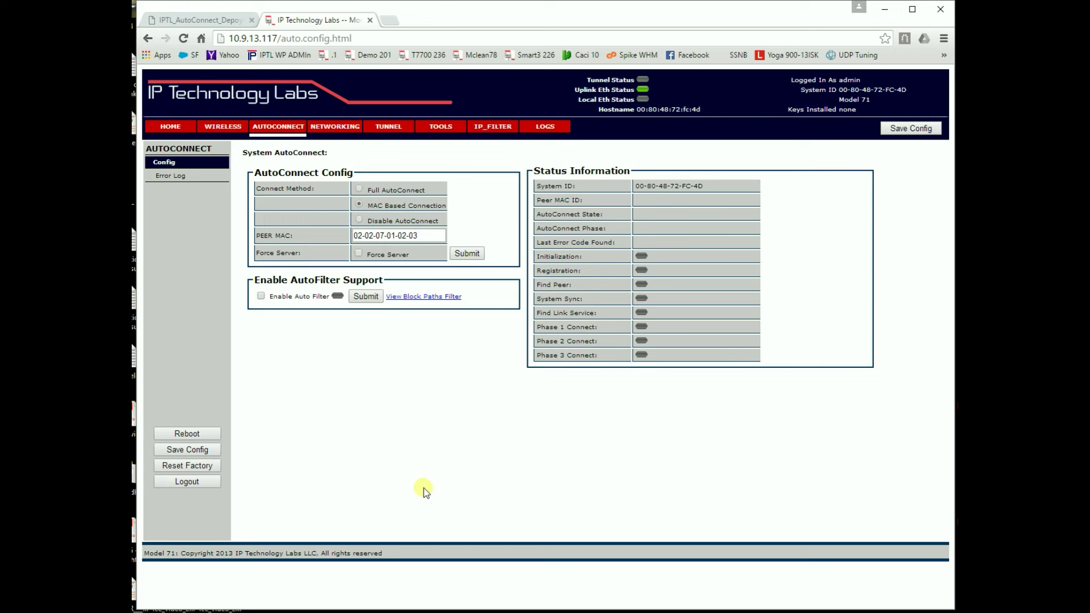
{"action": "left_click", "coordinate": [467, 253]}
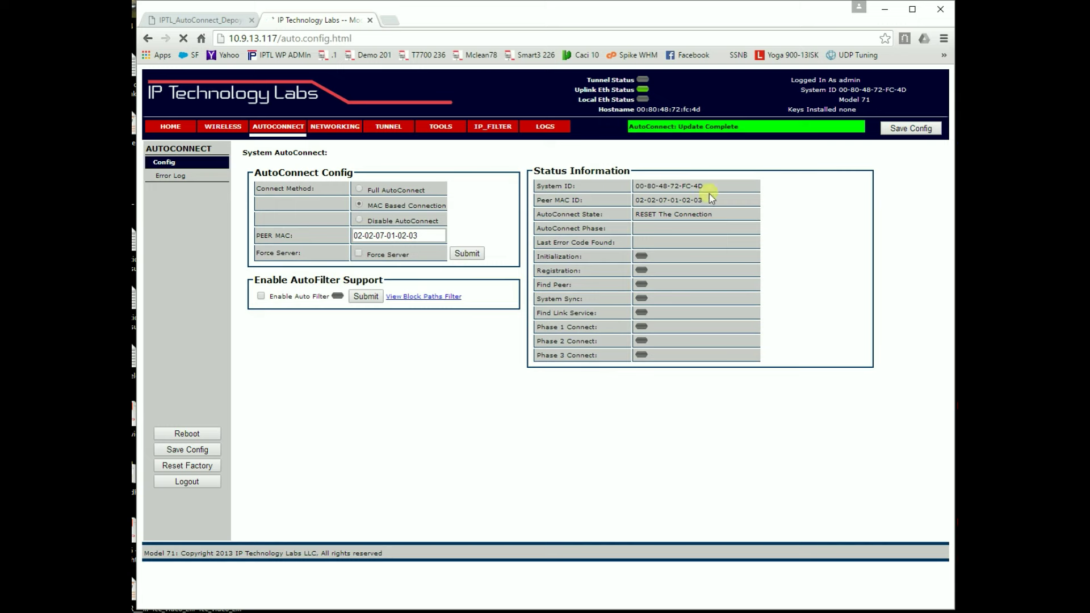
{"action": "left_click_drag", "start_coordinate": [688, 188], "coordinate": [640, 190]}
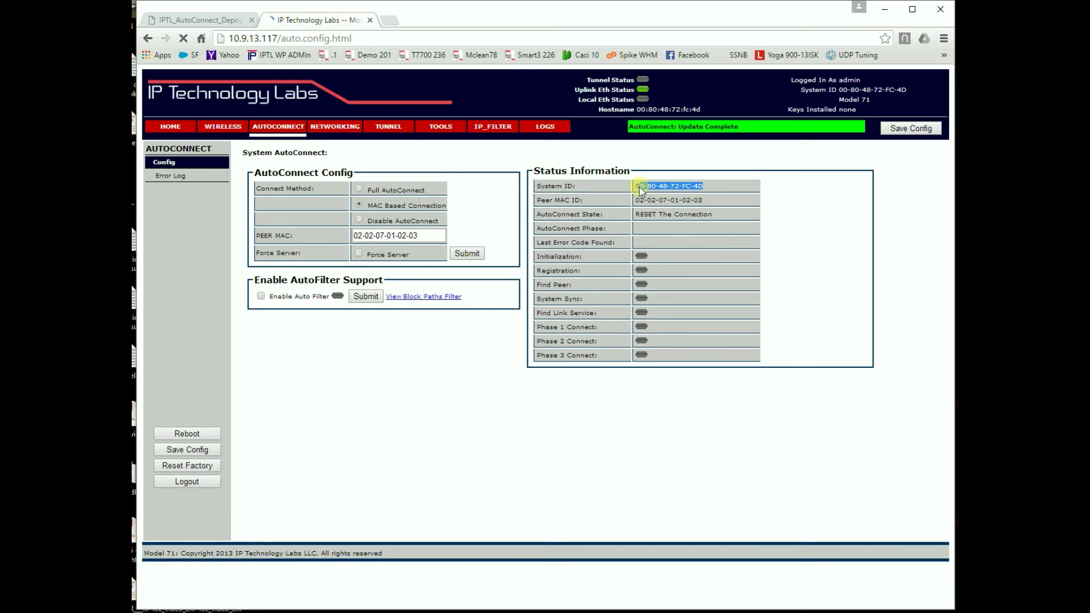
{"action": "left_click", "coordinate": [717, 203]}
{"action": "left_click_drag", "start_coordinate": [717, 204], "coordinate": [670, 200]}
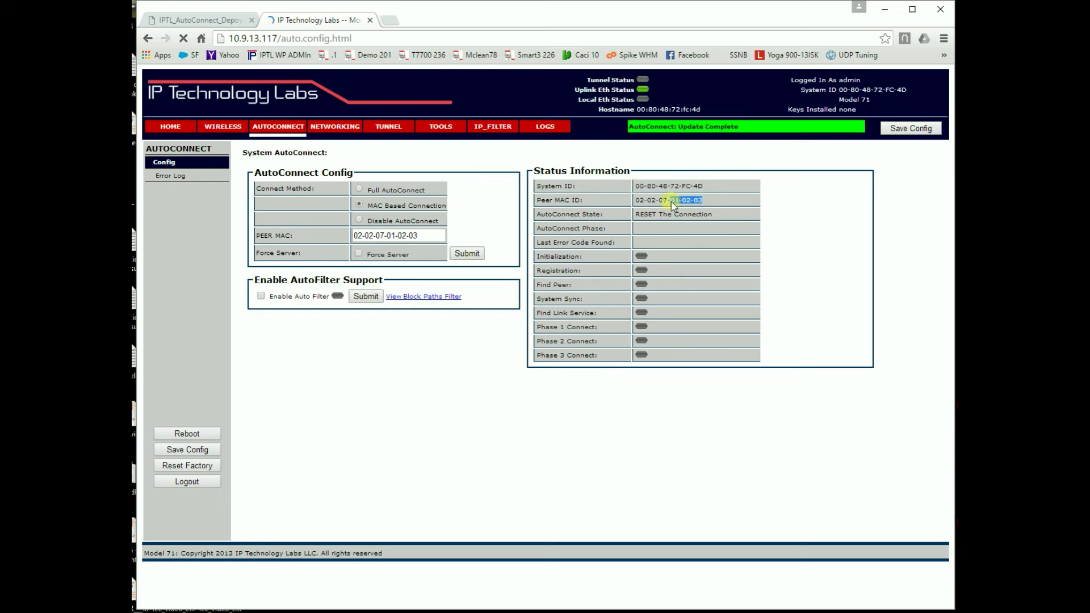
{"action": "left_click", "coordinate": [799, 234]}
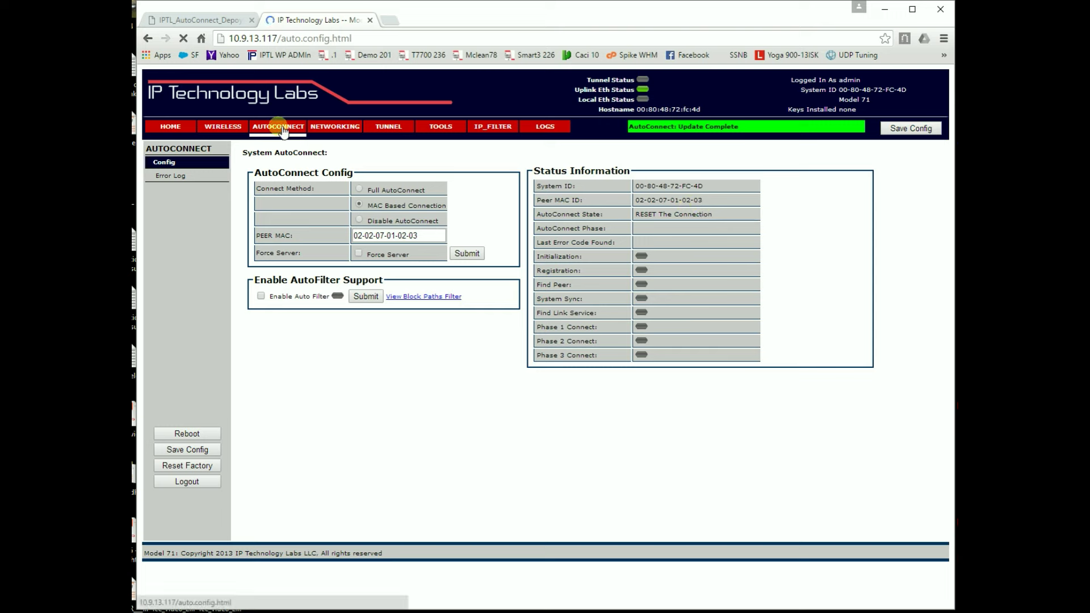
{"action": "left_click_drag", "start_coordinate": [426, 237], "coordinate": [344, 245]}
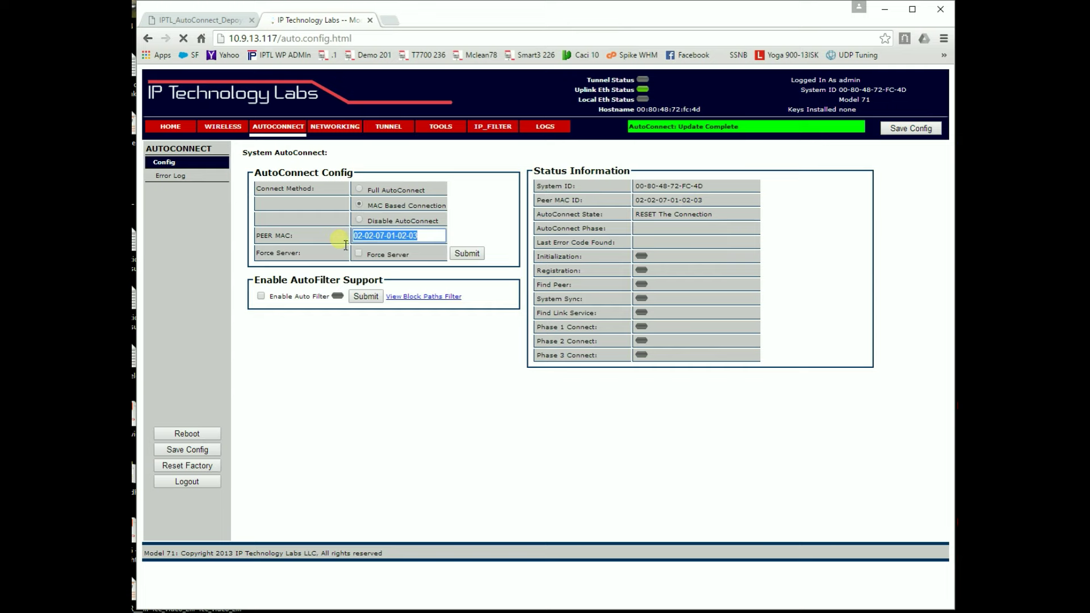
{"action": "left_click_drag", "start_coordinate": [704, 187], "coordinate": [639, 186]}
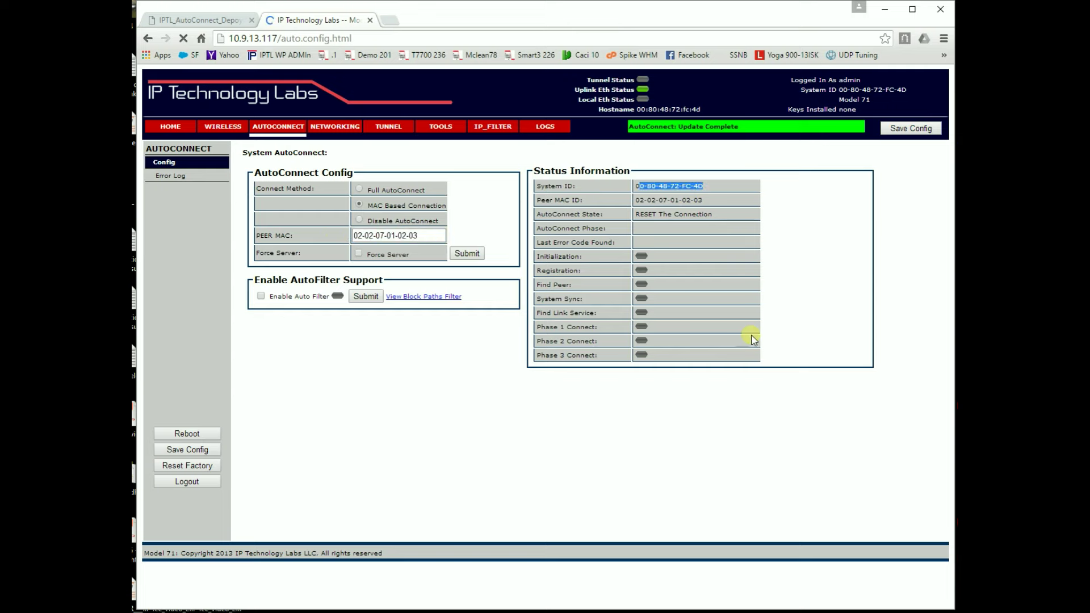
{"action": "left_click", "coordinate": [826, 291]}
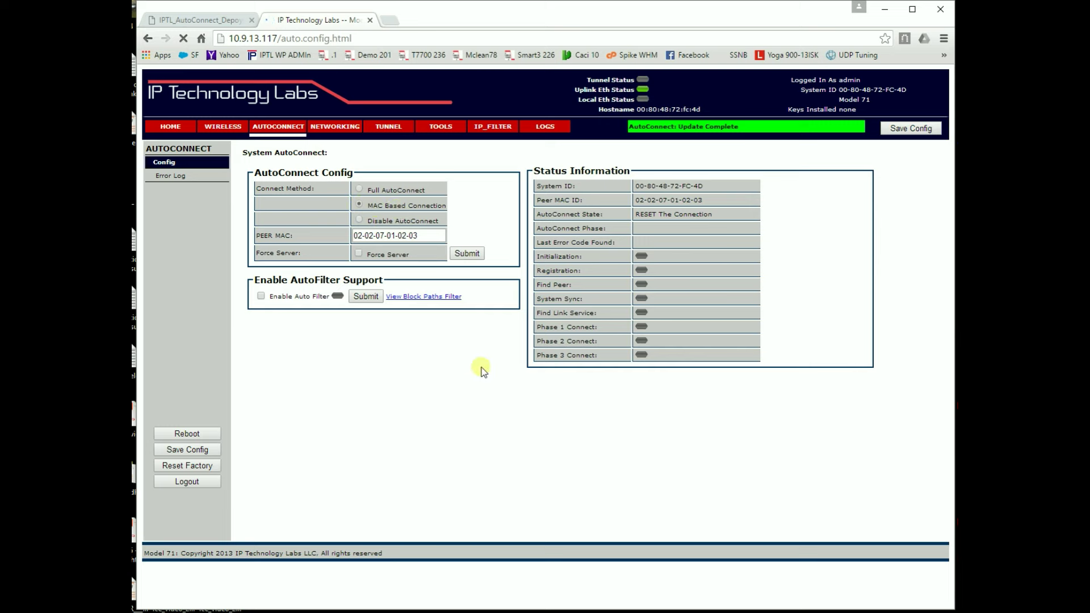
- Save the configuration and review the Find Peer Device state and timeout-waiting-for-peer error
{"action": "left_click", "coordinate": [909, 130]}
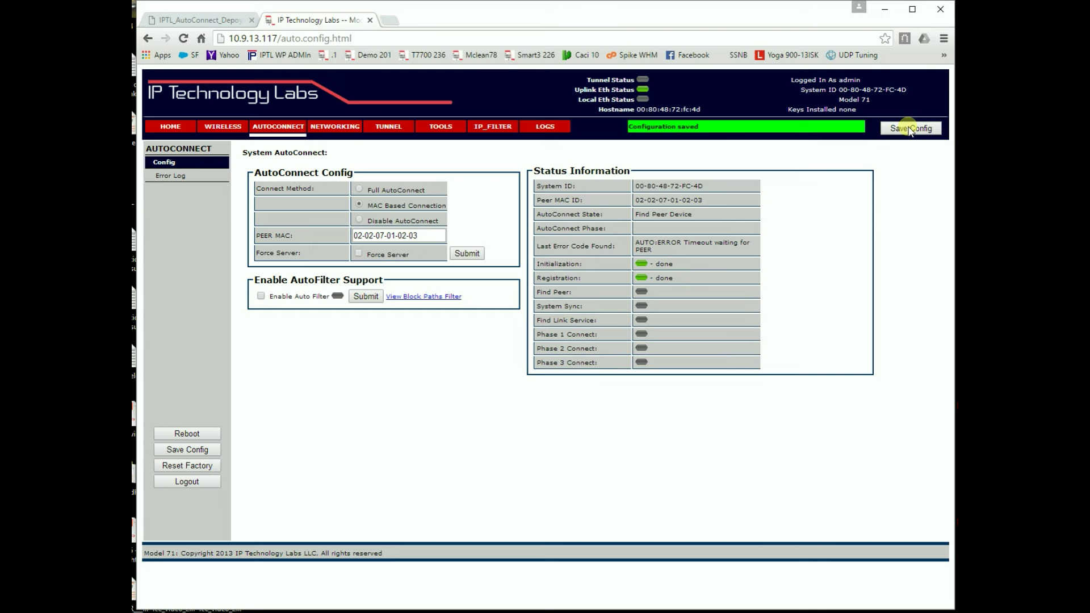
{"action": "left_click_drag", "start_coordinate": [695, 214], "coordinate": [641, 219]}
{"action": "triple_click", "coordinate": [652, 243]}
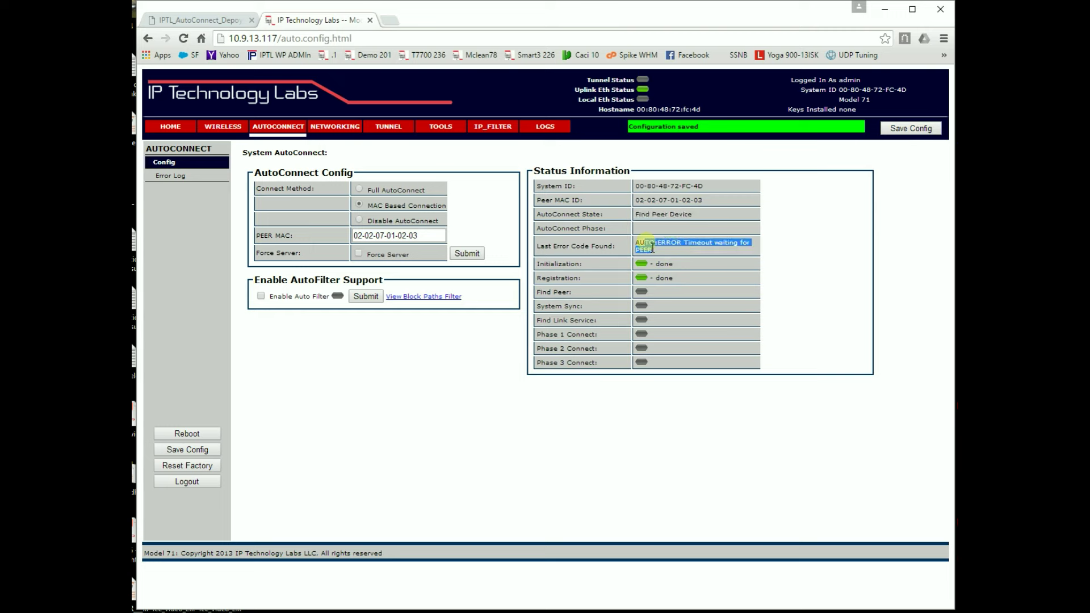
{"action": "left_click_drag", "start_coordinate": [707, 199], "coordinate": [633, 202]}
{"action": "left_click", "coordinate": [801, 197]}
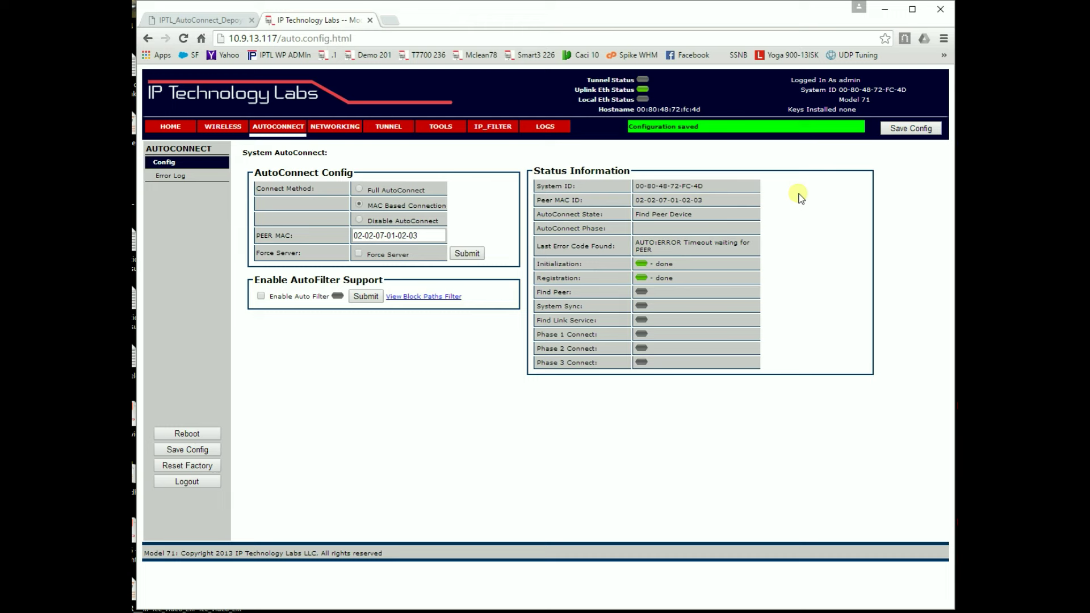